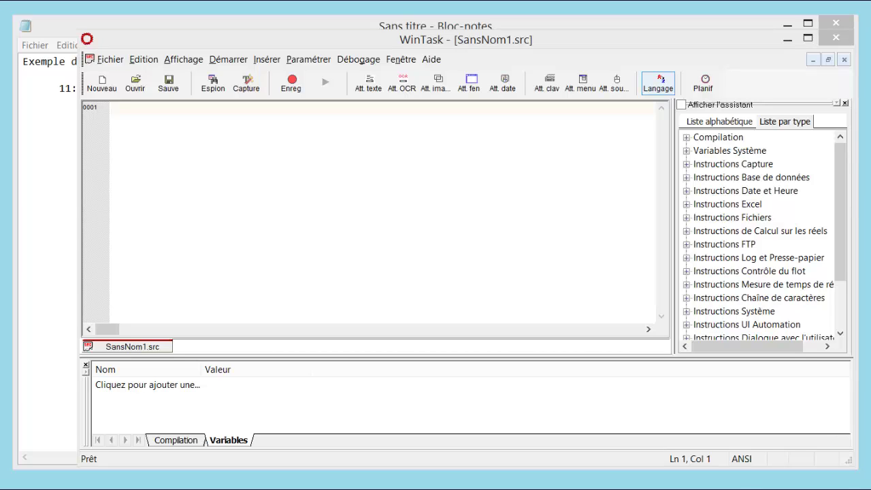
Start recording a new script with the "Rien" option, without launching any application or browser.
left_click(293, 91)
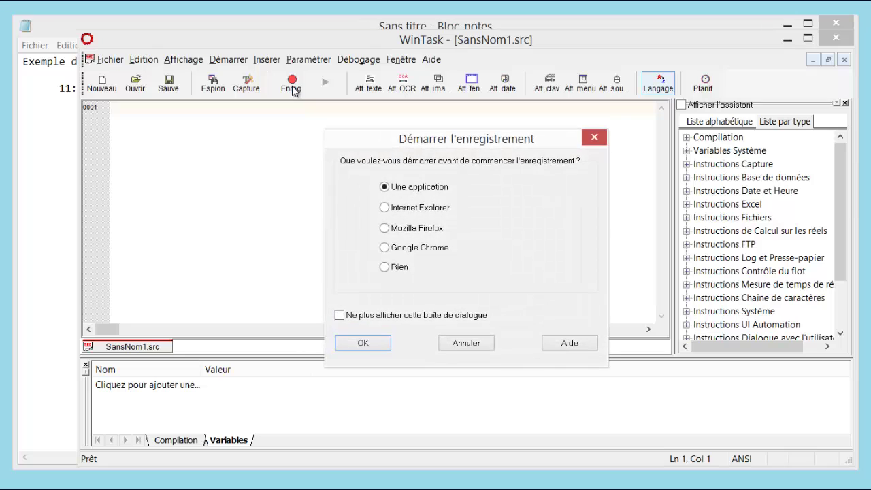
left_click(386, 268)
left_click(366, 344)
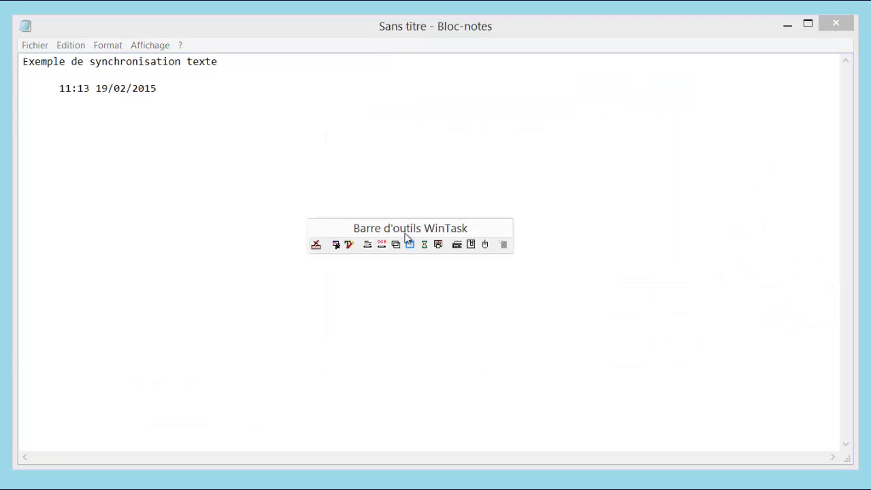
Add a text synchronisation and capture the year "2015" from the date in the Notepad window as the expected text.
left_click(368, 246)
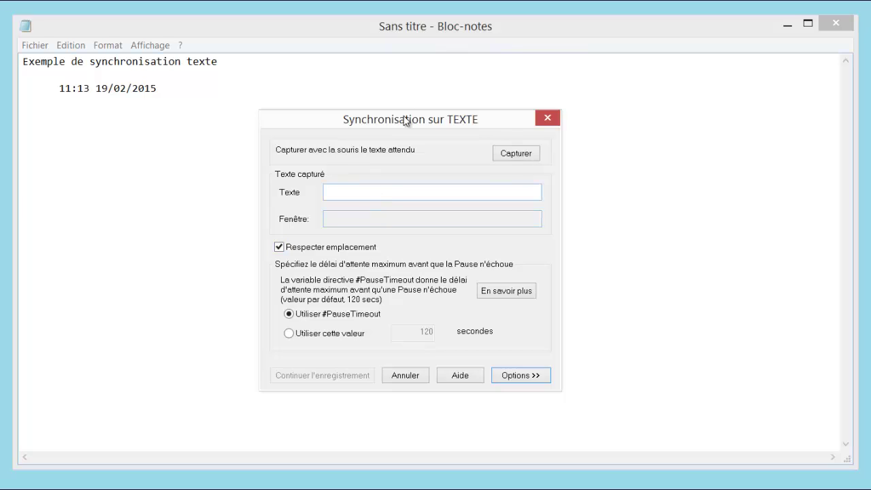
left_click_drag(405, 120, 444, 91)
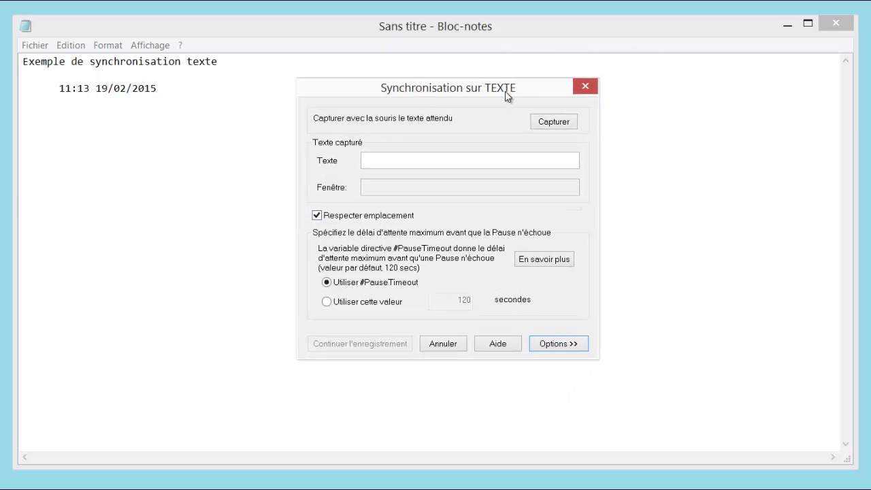
left_click(545, 125)
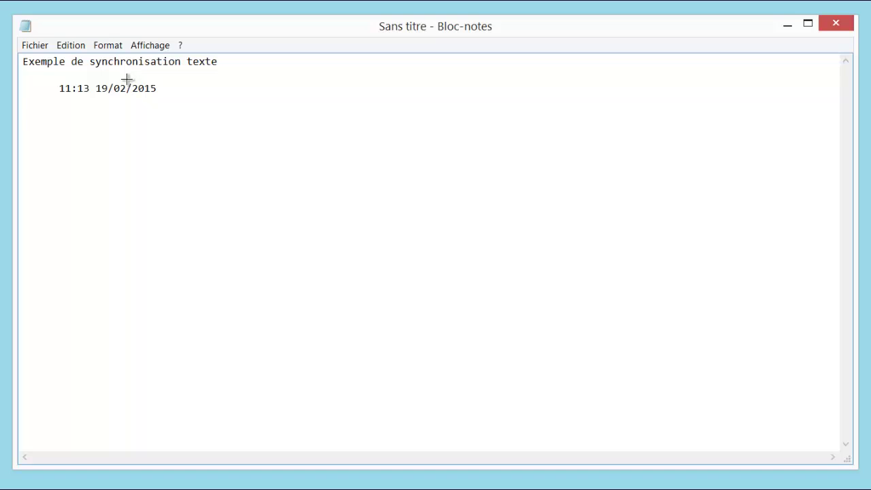
left_click_drag(128, 80, 167, 99)
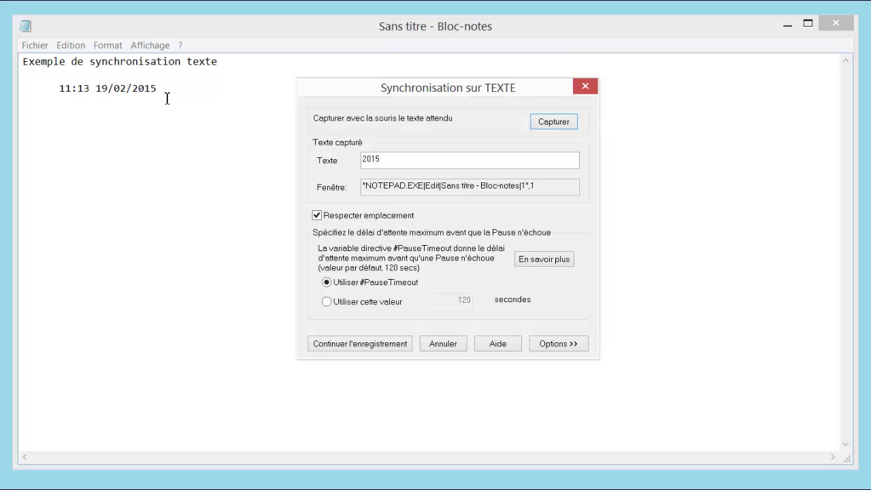
left_click_drag(392, 161, 360, 160)
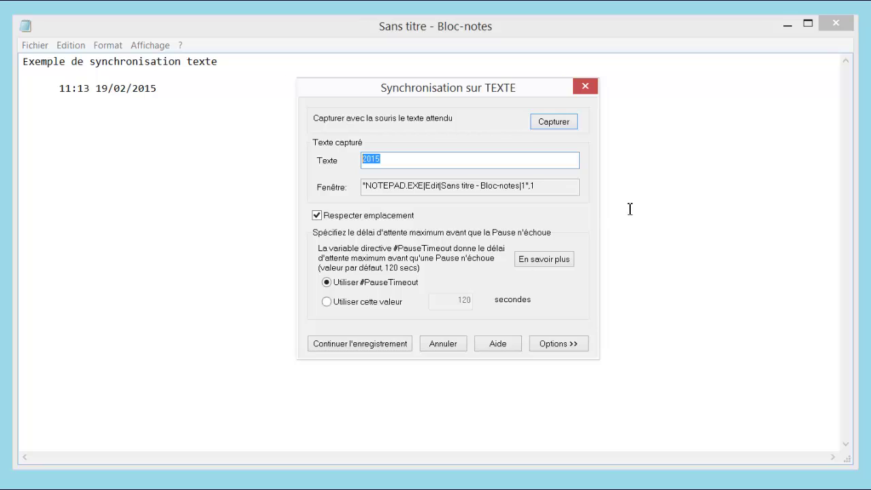
left_click(547, 188)
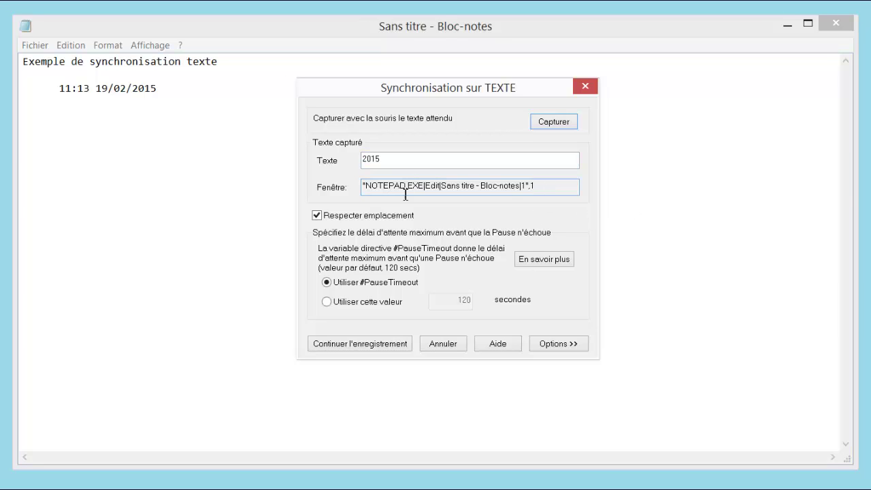
Turn off "Respecter emplacement" and set a specific maximum wait of 10 seconds for the text synchronisation.
left_click(317, 216)
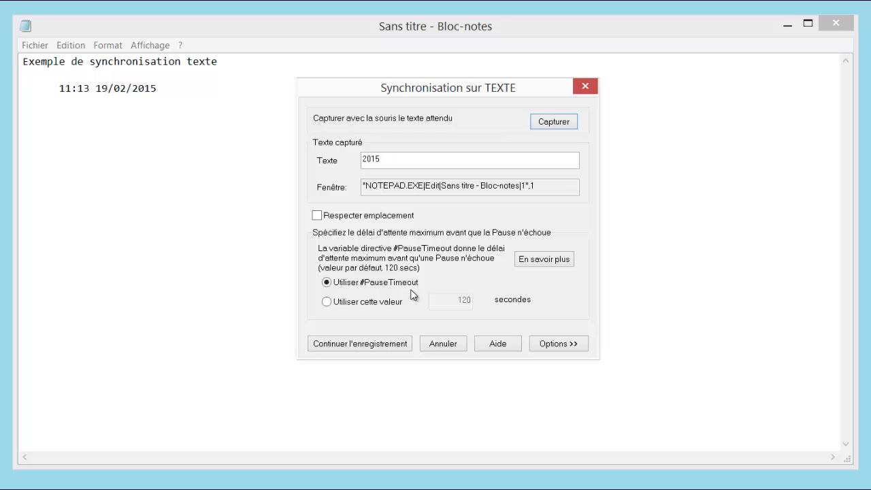
left_click(327, 301)
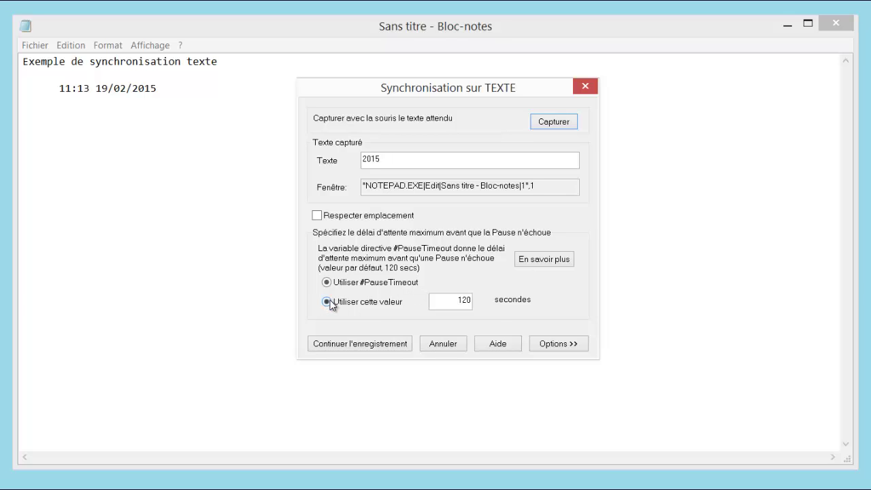
double_click(463, 300)
type("10")
Review the synchronisation's failure options: the instruction executed if the pause fails and the option to end the script.
left_click_drag(439, 94, 412, 25)
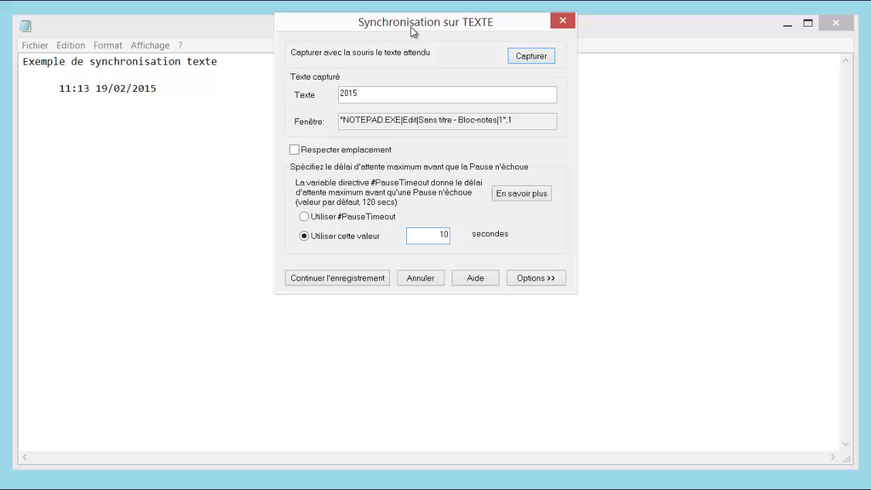
left_click(538, 280)
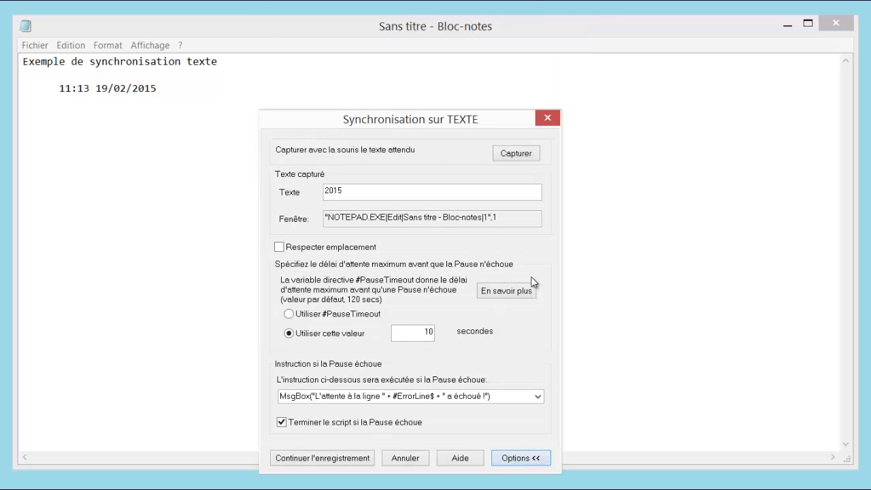
left_click_drag(424, 121, 442, 66)
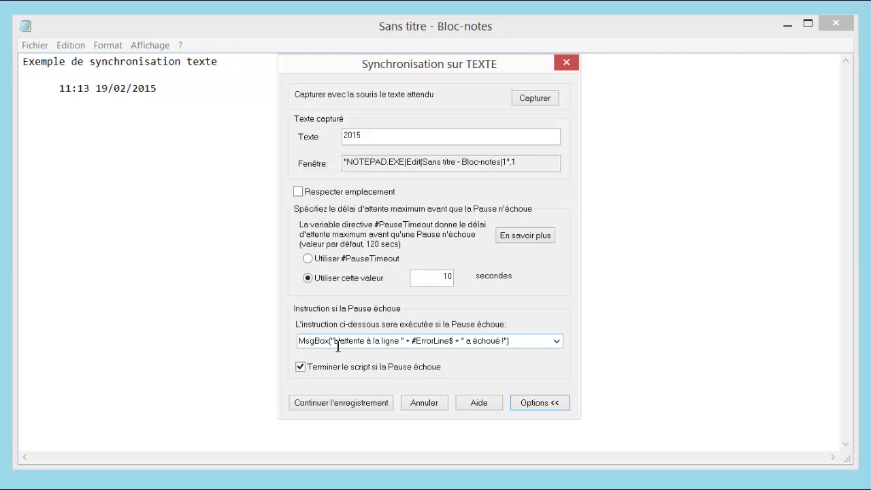
left_click(300, 368)
left_click(301, 367)
left_click(539, 404)
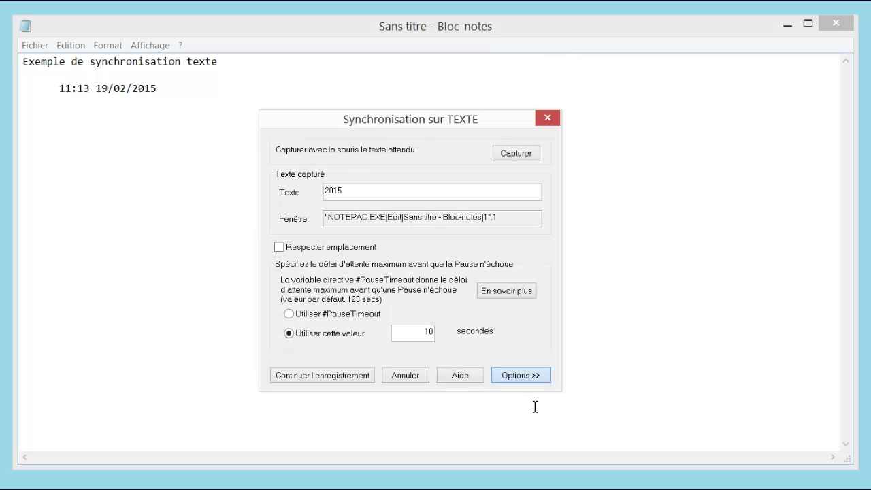
Accept the text synchronisation and stop the recording to generate the script code.
left_click(326, 375)
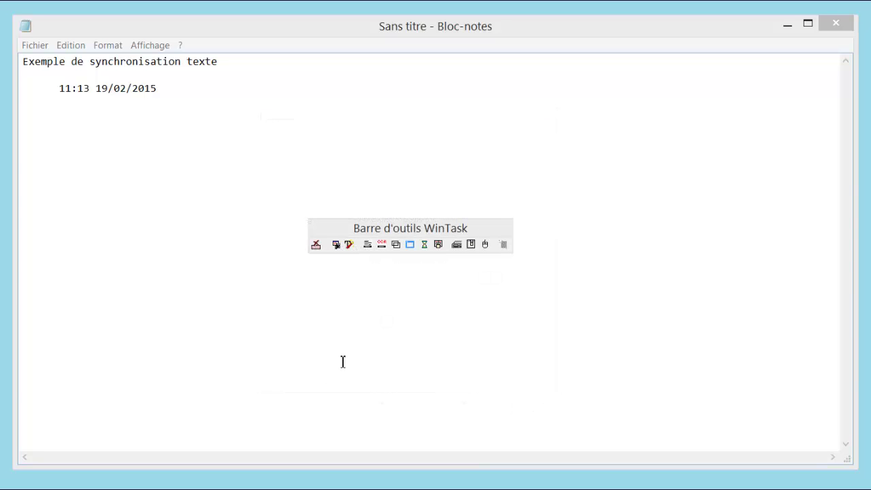
left_click(319, 246)
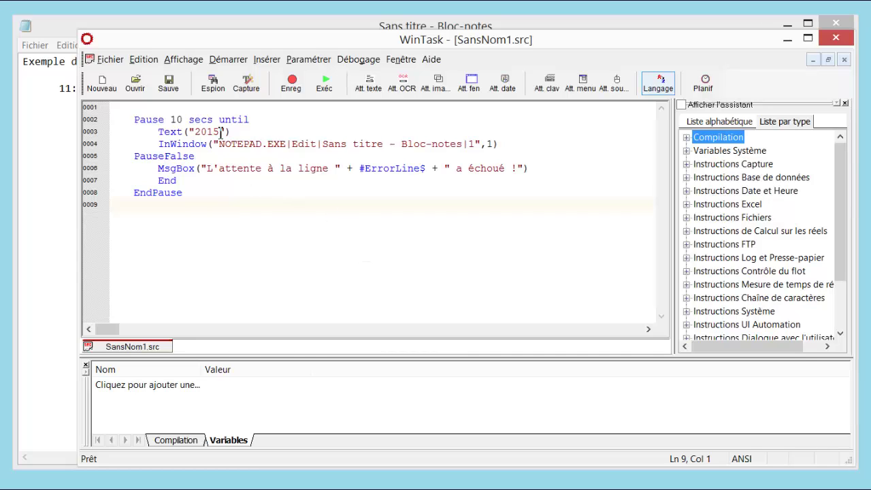
Examine the generated Pause block: its expected text, target window and PauseFalse instructions.
left_click(162, 109)
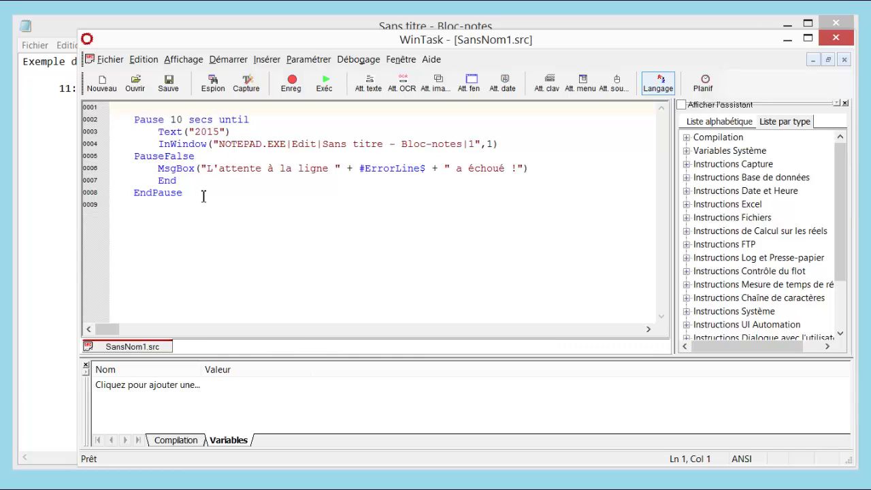
left_click(195, 133)
left_click_drag(195, 132, 464, 144)
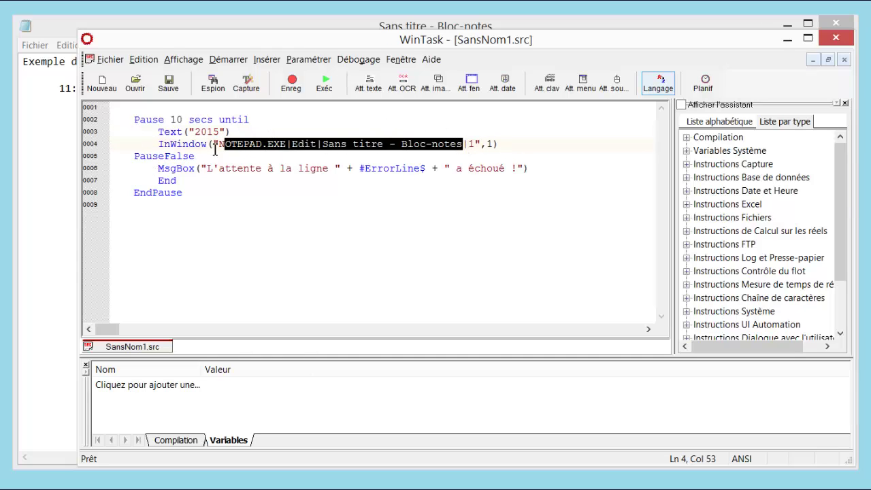
left_click(170, 168)
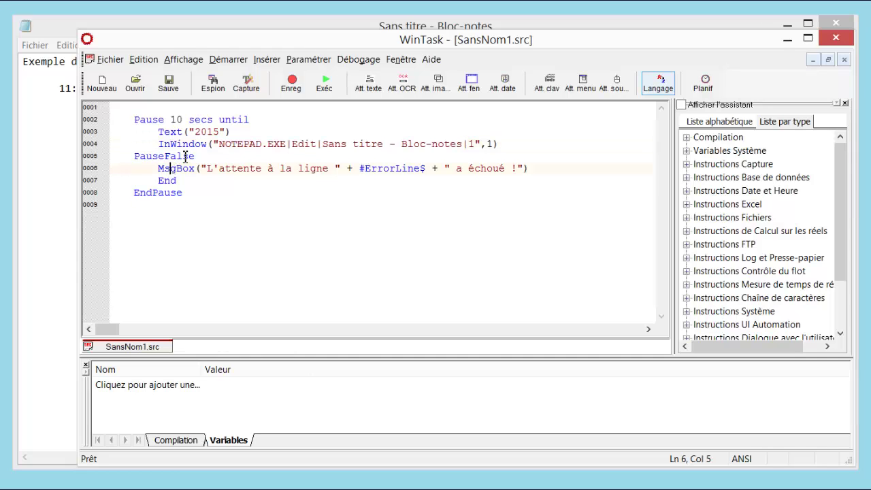
left_click(185, 157)
left_click(187, 170)
Add the line msgbox("texte 2015 vu") below EndPause, separated by a blank line.
left_click(193, 196)
key("Return")
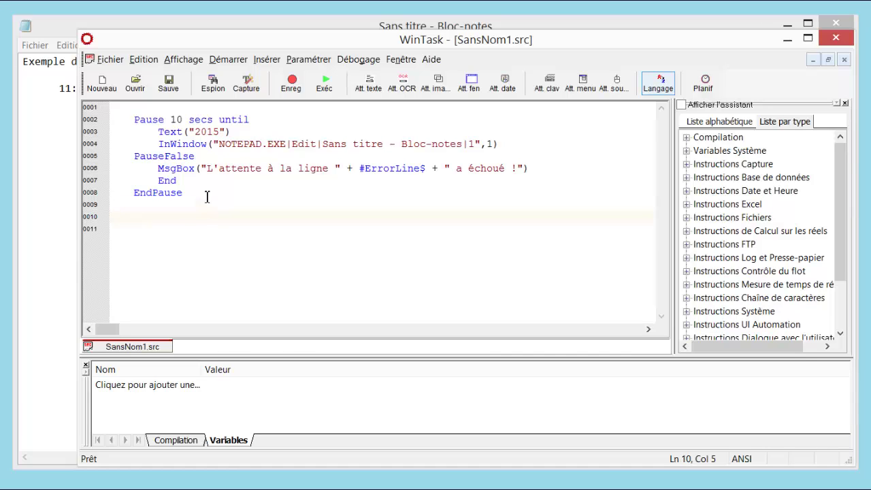
type("msgbox(\"texte 2015 vu\")")
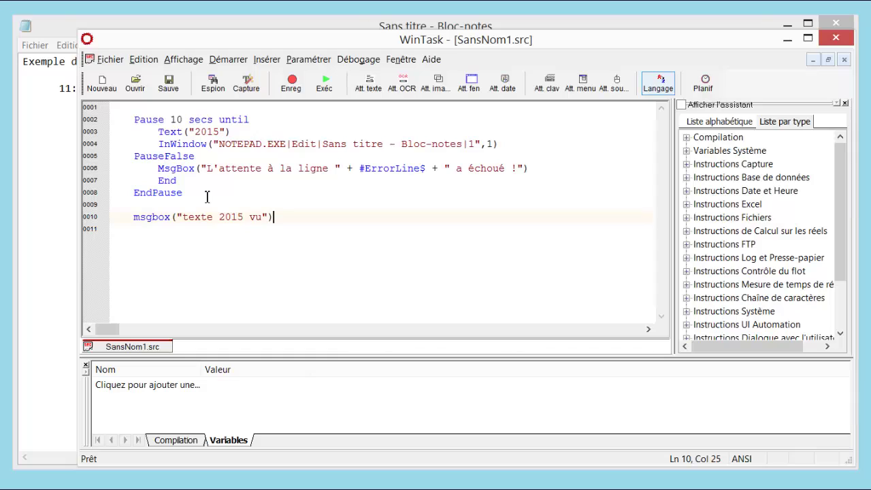
Run the script to test the text synchronisation and dismiss its message box.
left_click(327, 85)
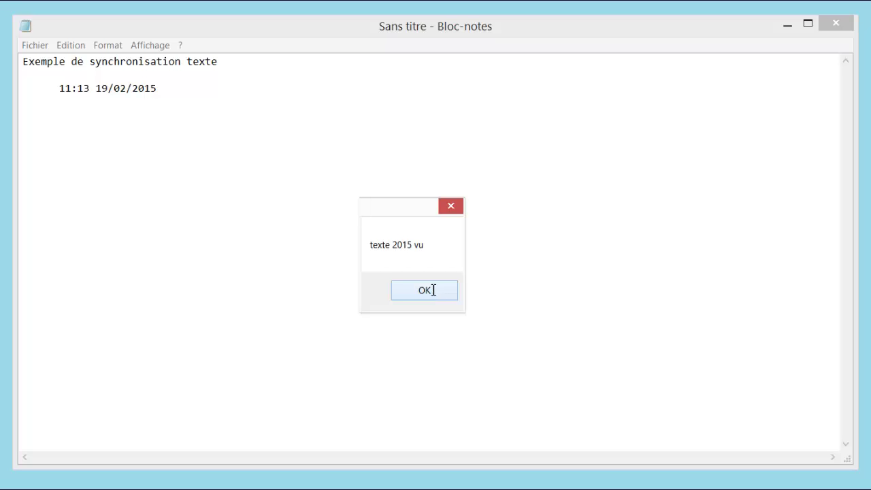
left_click(431, 290)
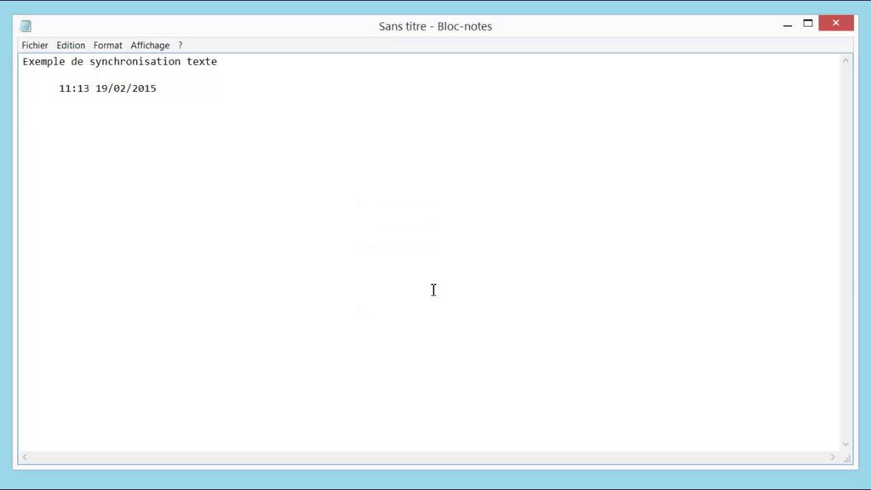